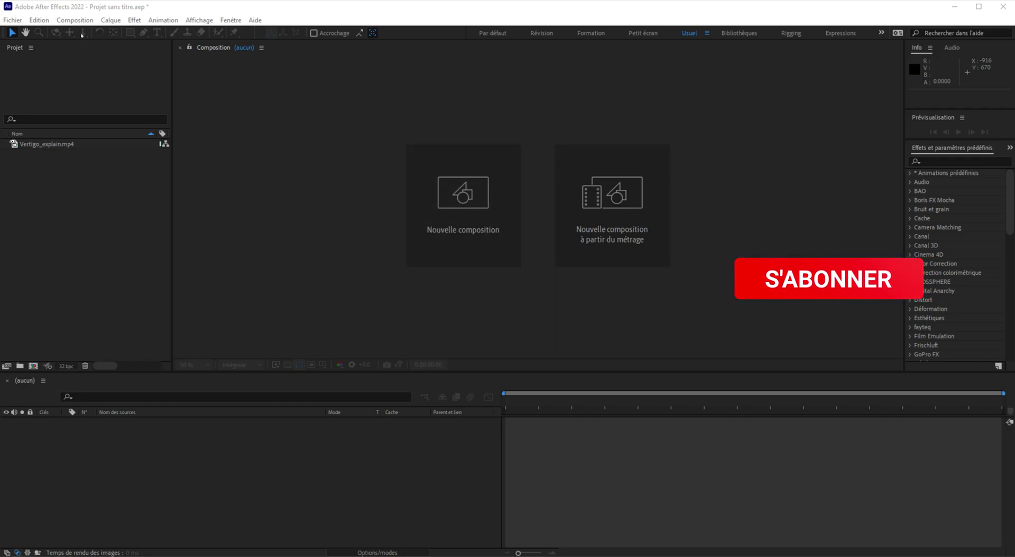
Step: Try to create a composition directly from the Vertigo_explain.mp4 footage
{"action": "left_click", "coordinate": [71, 20]}
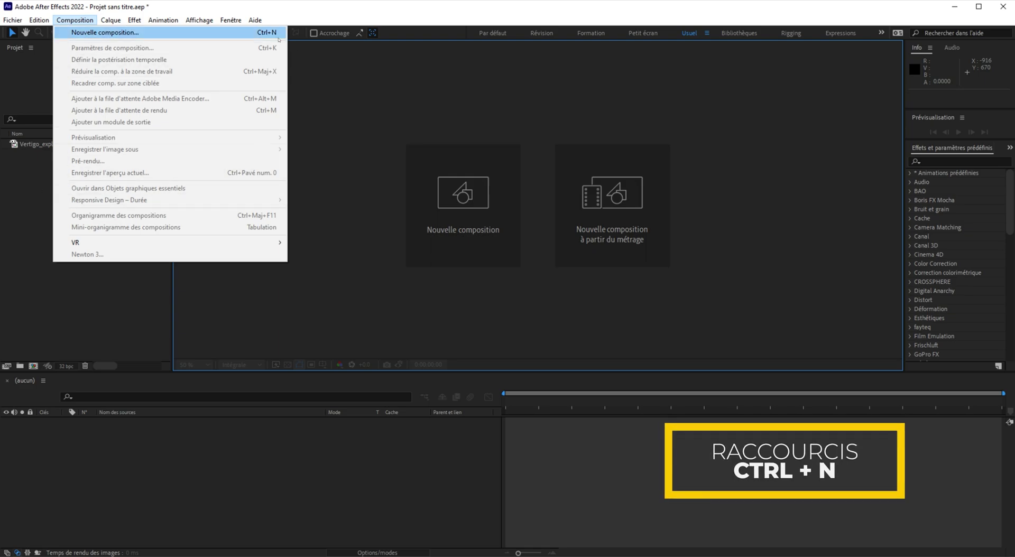
{"action": "left_click", "coordinate": [36, 236]}
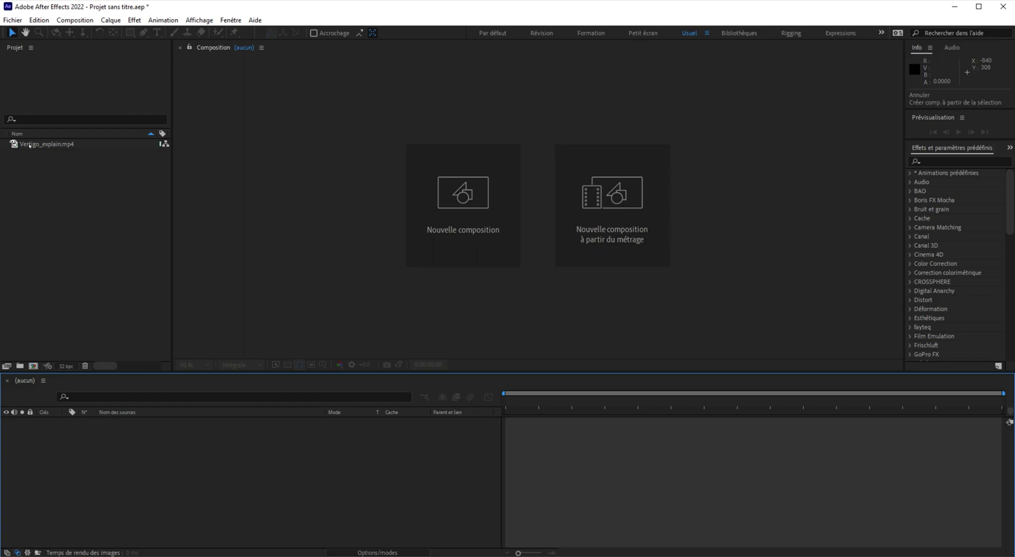
{"action": "left_click_drag", "start_coordinate": [29, 145], "coordinate": [376, 131]}
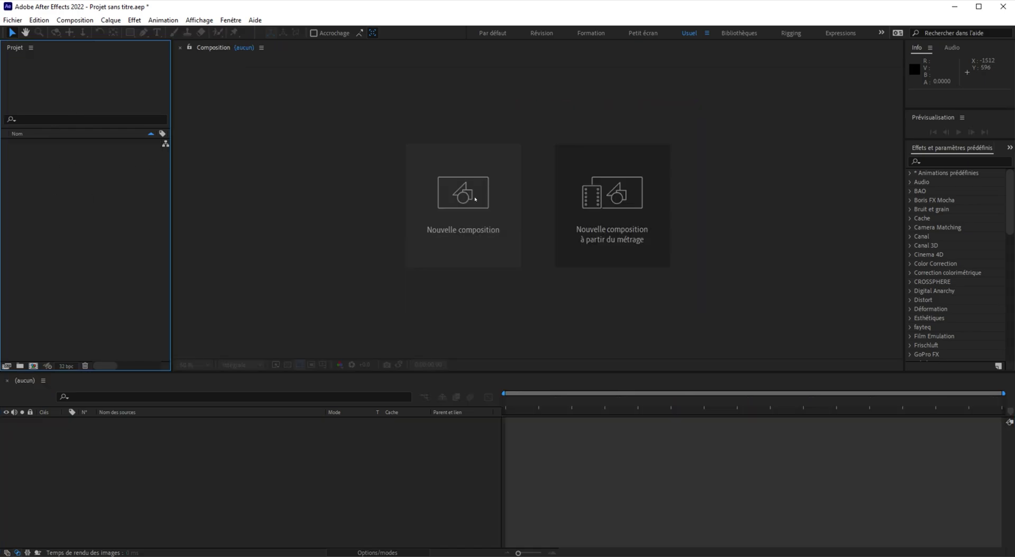
Step: Start a new composition and look through the available presets in its settings, keeping HDTV 1080 25
{"action": "left_click", "coordinate": [475, 198]}
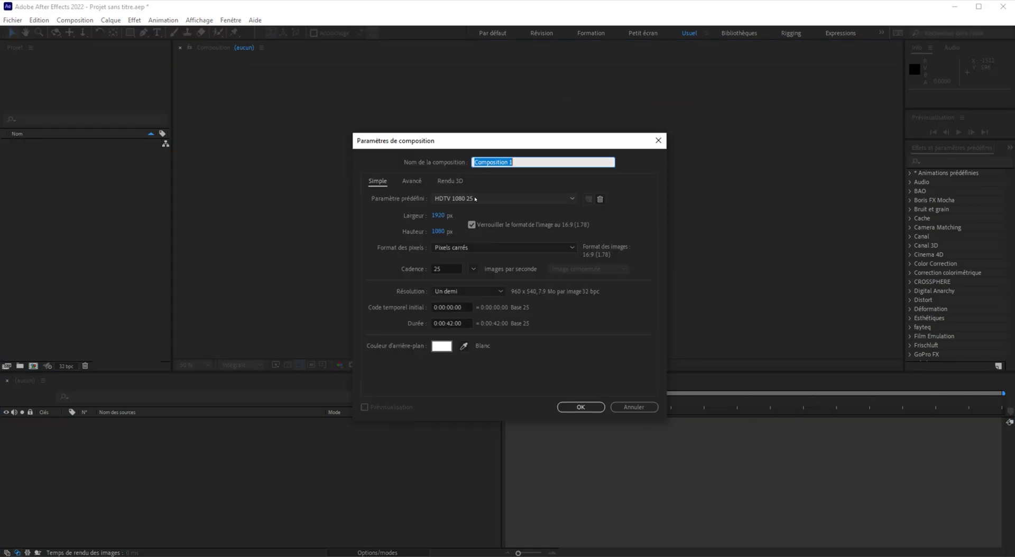
{"action": "left_click_drag", "start_coordinate": [363, 117], "coordinate": [389, 142]}
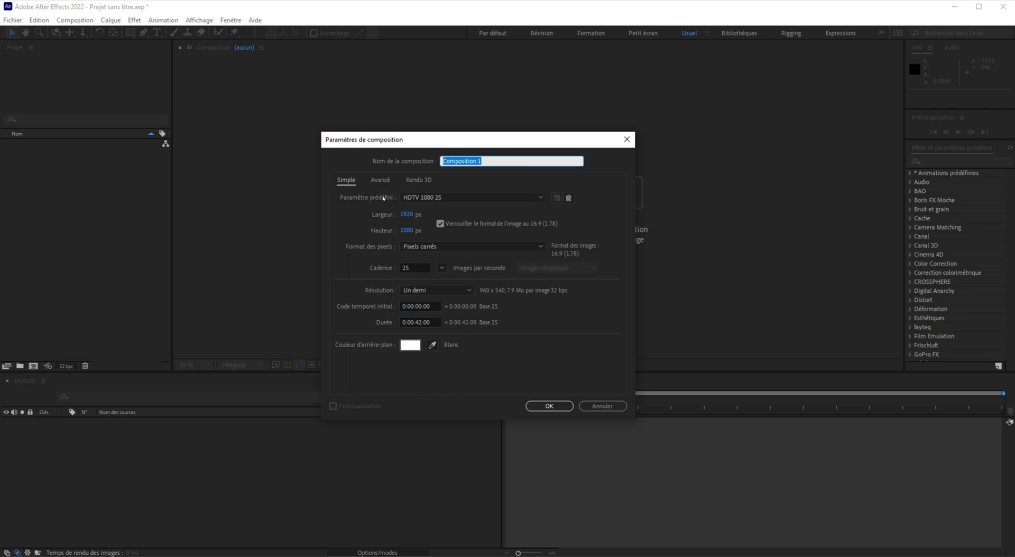
{"action": "left_click", "coordinate": [469, 199]}
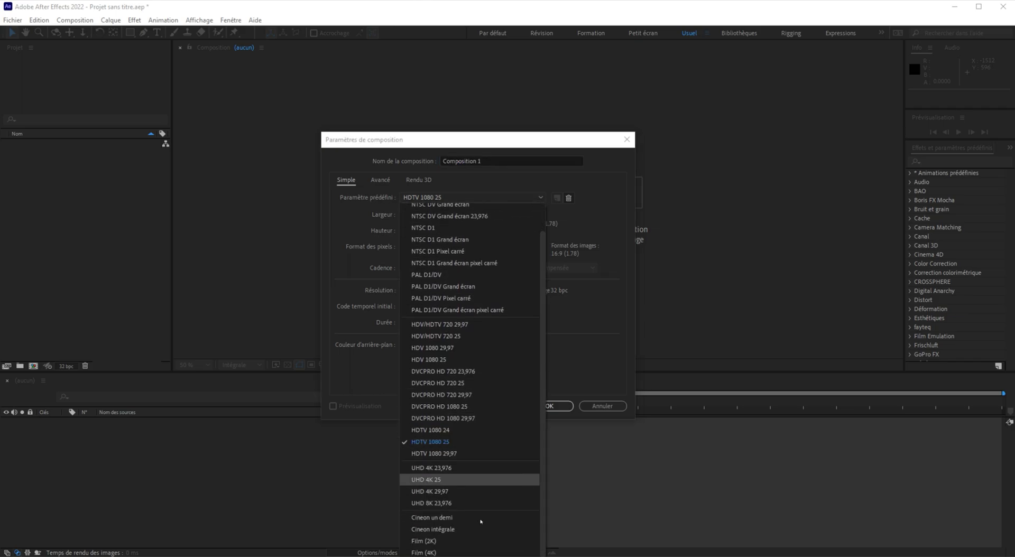
{"action": "key", "text": "Escape"}
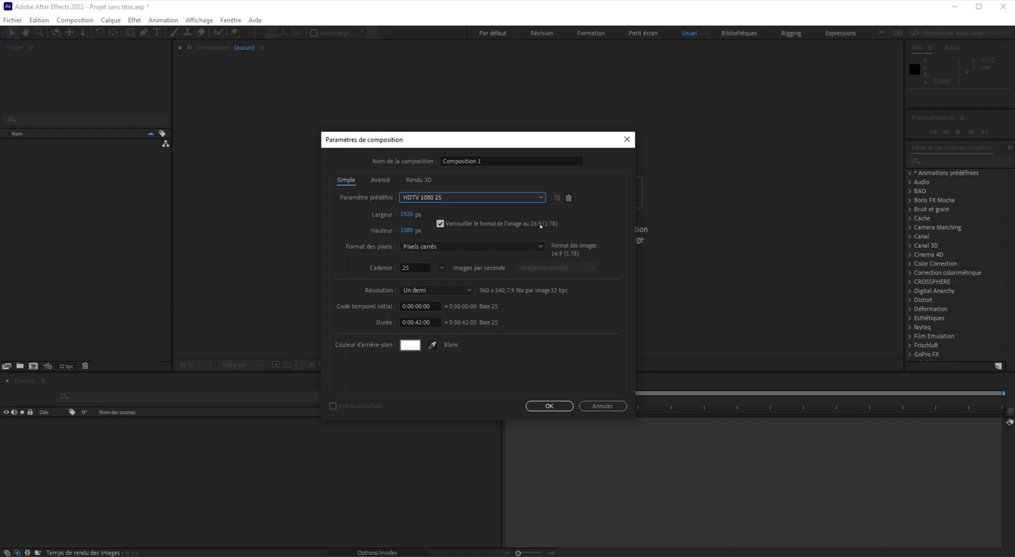
Step: Try a width of 1280 px with the aspect ratio locked, and return the width to 1920 px
{"action": "left_click", "coordinate": [407, 213]}
{"action": "type", "text": "1280"}
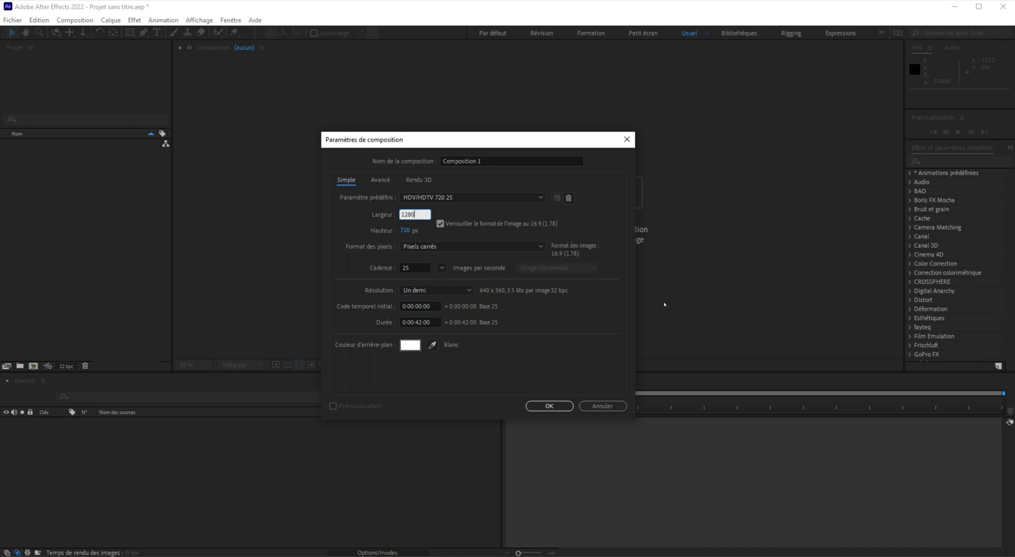
{"action": "double_click", "coordinate": [419, 212]}
{"action": "type", "text": "1920"}
Step: Unlock the image aspect ratio and set the composition's width to 1980 px
{"action": "left_click", "coordinate": [440, 225]}
{"action": "double_click", "coordinate": [415, 213]}
{"action": "type", "text": "1280"}
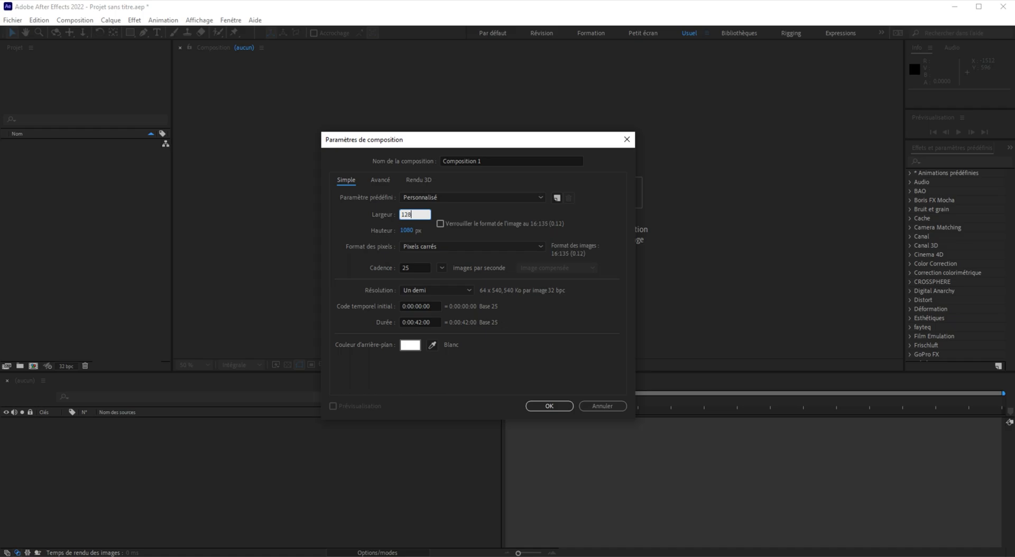
{"action": "left_click", "coordinate": [347, 224]}
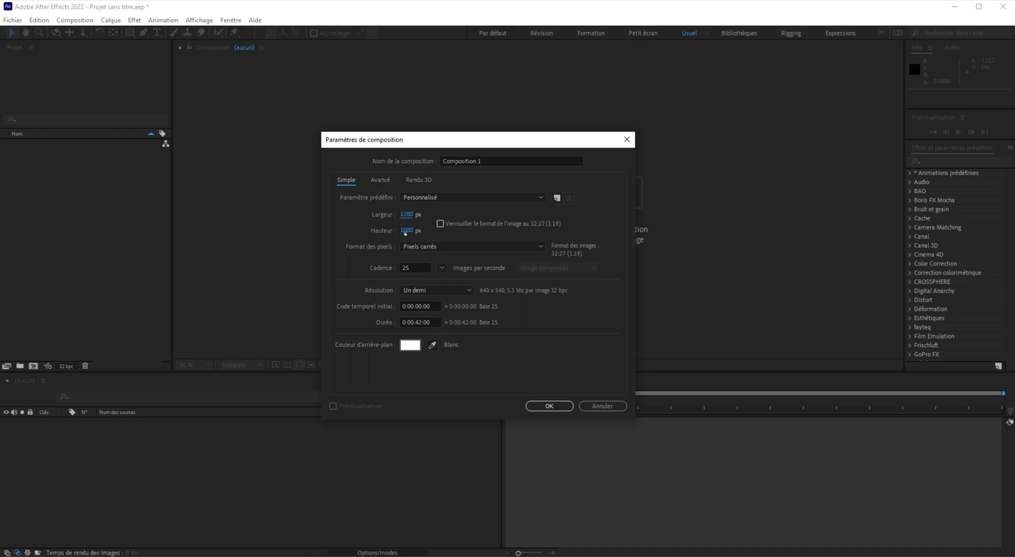
{"action": "left_click_drag", "start_coordinate": [406, 213], "coordinate": [418, 213]}
Step: Choose Pixels carrés as the pixel format and select the frame rate value
{"action": "left_click", "coordinate": [425, 247]}
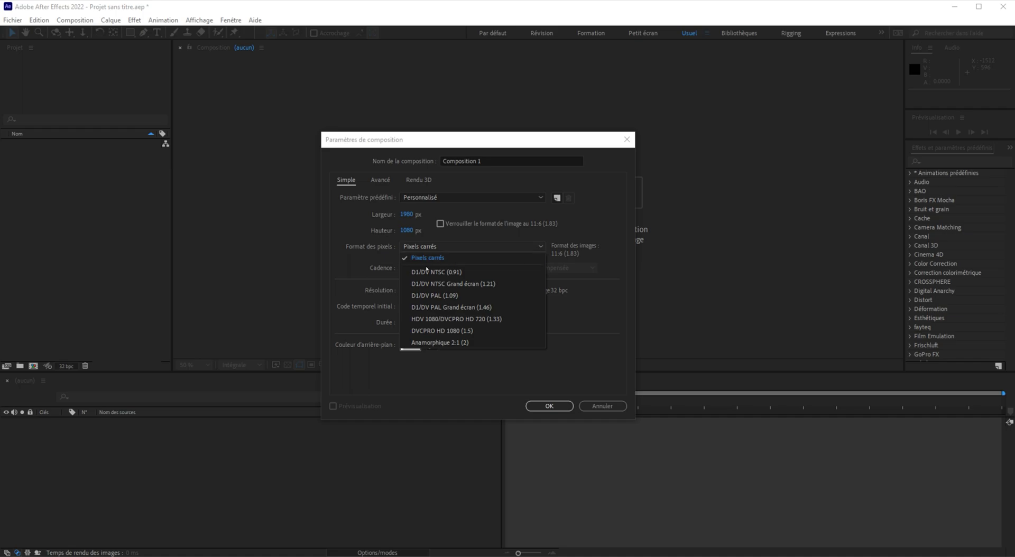
{"action": "left_click", "coordinate": [423, 258]}
{"action": "left_click", "coordinate": [418, 267]}
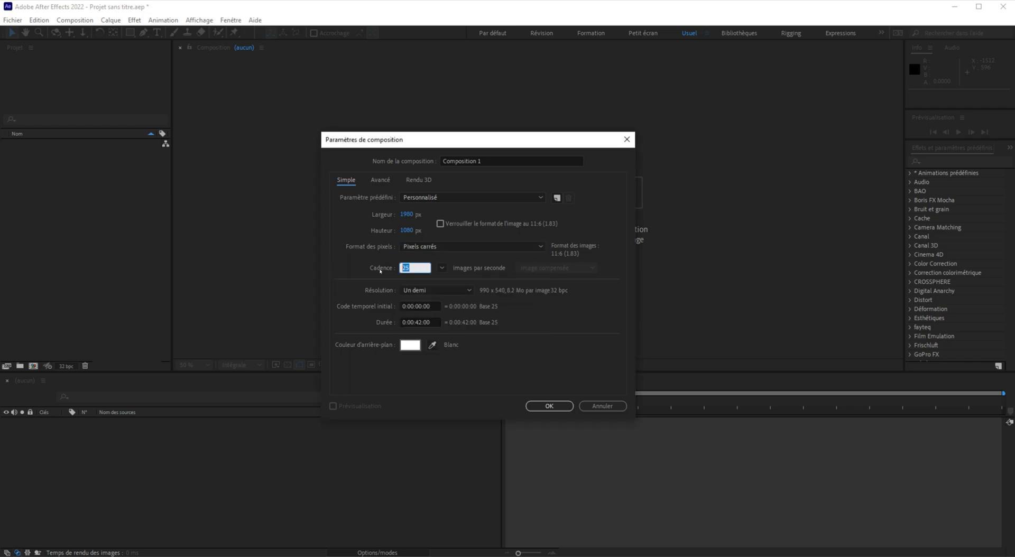
{"action": "left_click", "coordinate": [378, 268]}
{"action": "left_click", "coordinate": [428, 265]}
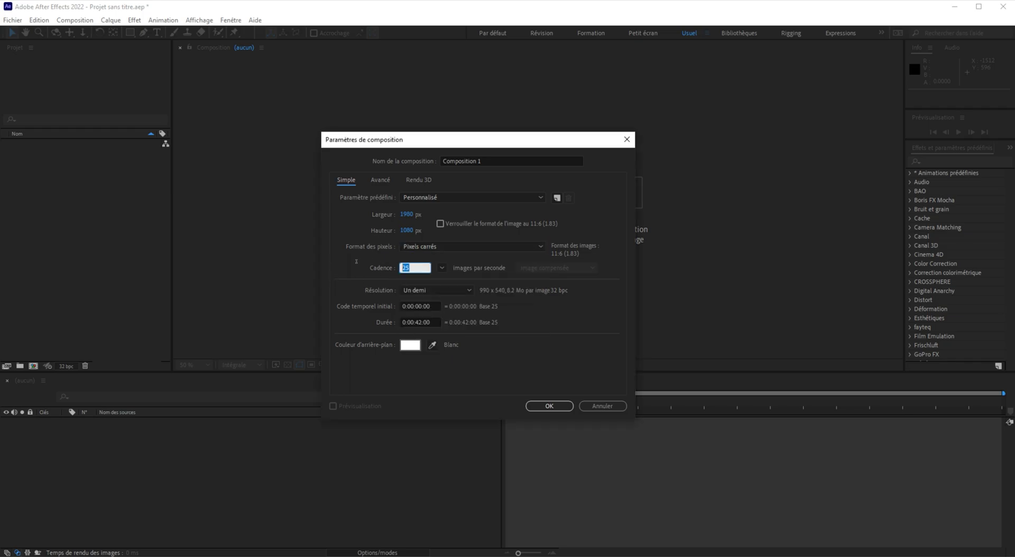
Step: Examine the composition's resolution choices, including the custom resolution settings, and cancel out of them
{"action": "left_click", "coordinate": [414, 290]}
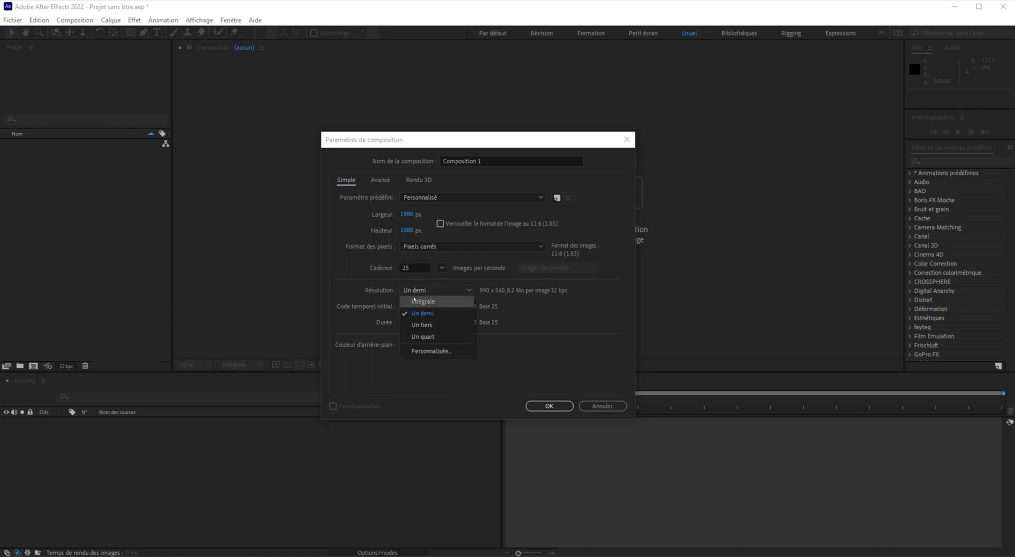
{"action": "left_click", "coordinate": [452, 350]}
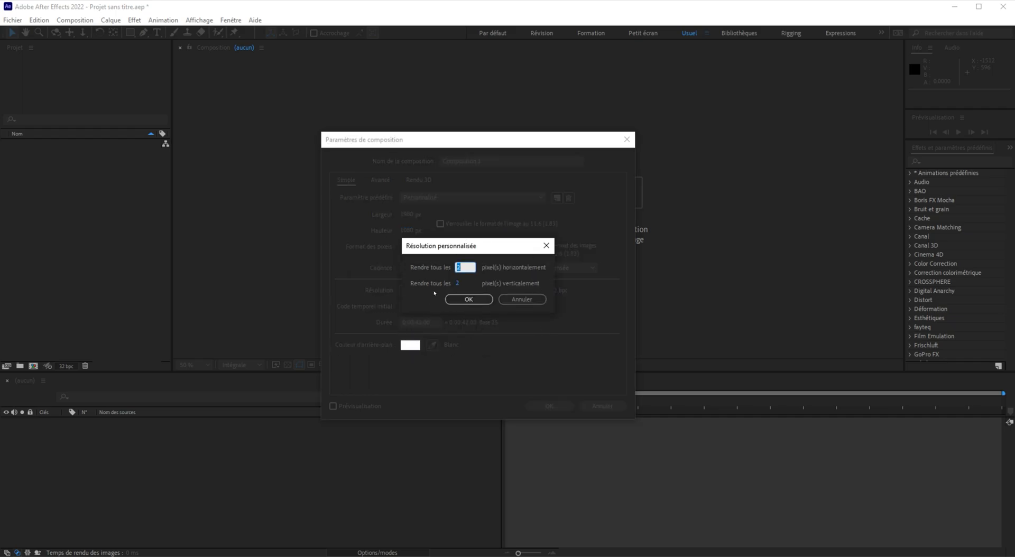
{"action": "left_click", "coordinate": [521, 300]}
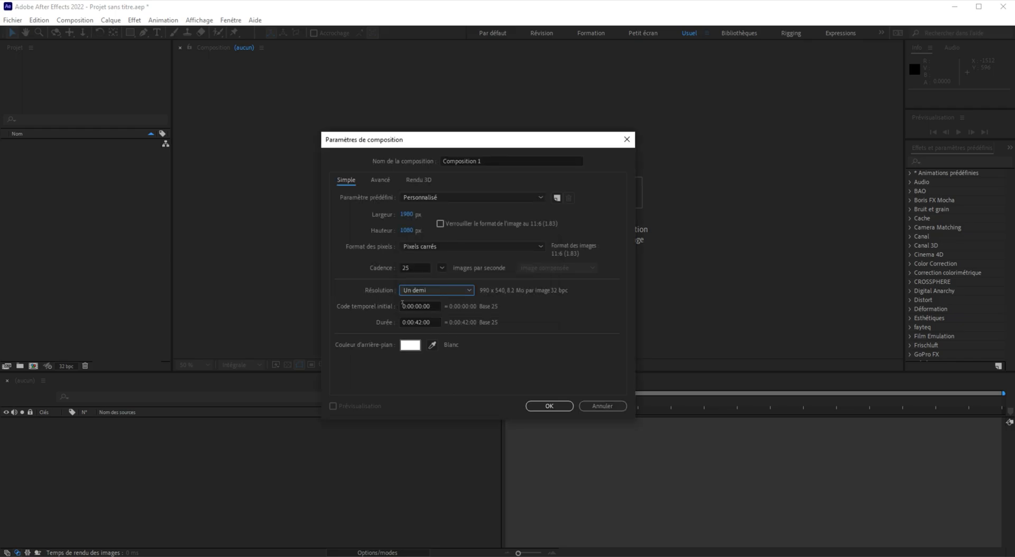
Step: Examine the composition's start timecode and duration settings
{"action": "left_click", "coordinate": [436, 304]}
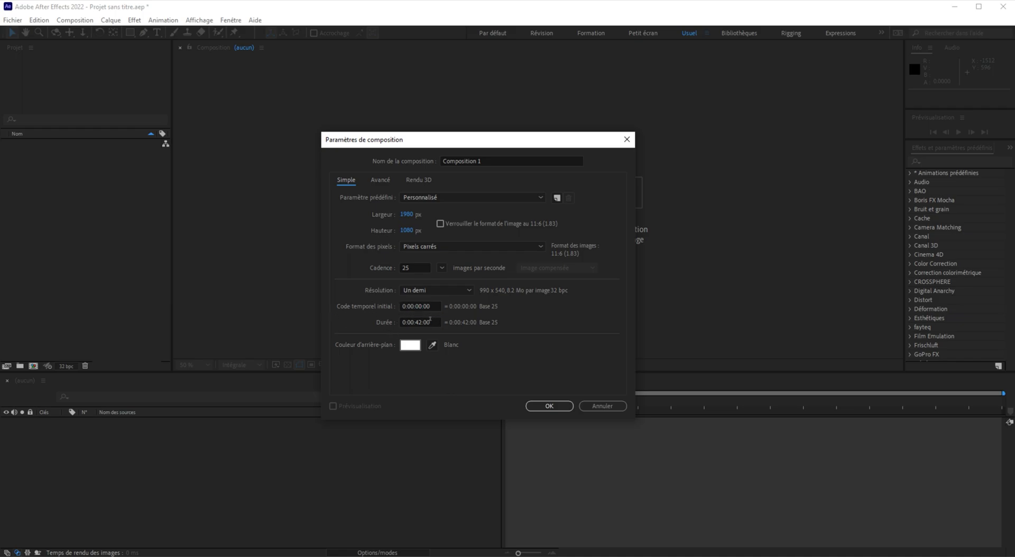
{"action": "left_click_drag", "start_coordinate": [435, 319], "coordinate": [356, 324]}
{"action": "left_click", "coordinate": [402, 322]}
{"action": "left_click_drag", "start_coordinate": [422, 321], "coordinate": [423, 322]}
Step: Set the composition's background colour to black (000000)
{"action": "left_click", "coordinate": [362, 349]}
{"action": "left_click", "coordinate": [410, 342]}
{"action": "left_click", "coordinate": [544, 350]}
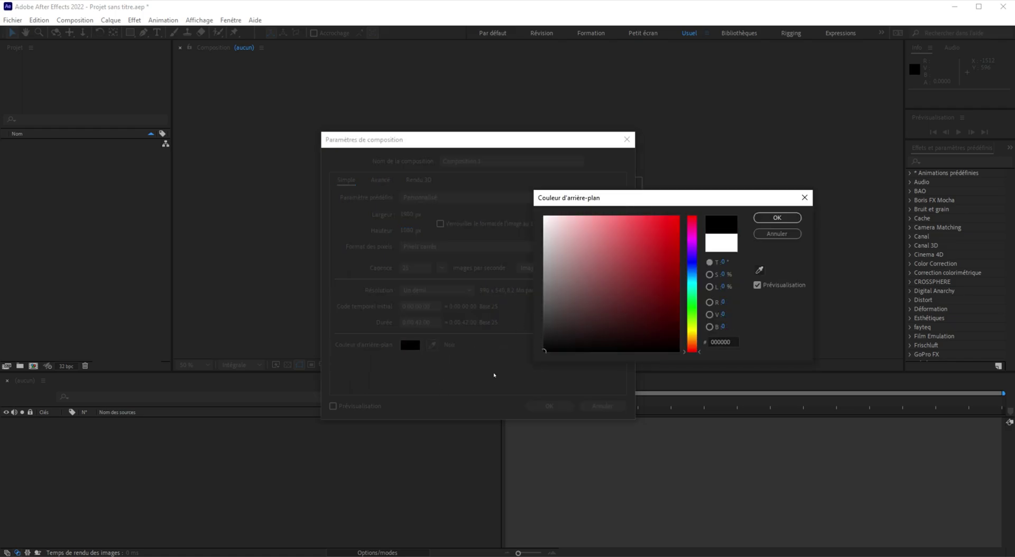
{"action": "left_click", "coordinate": [777, 218]}
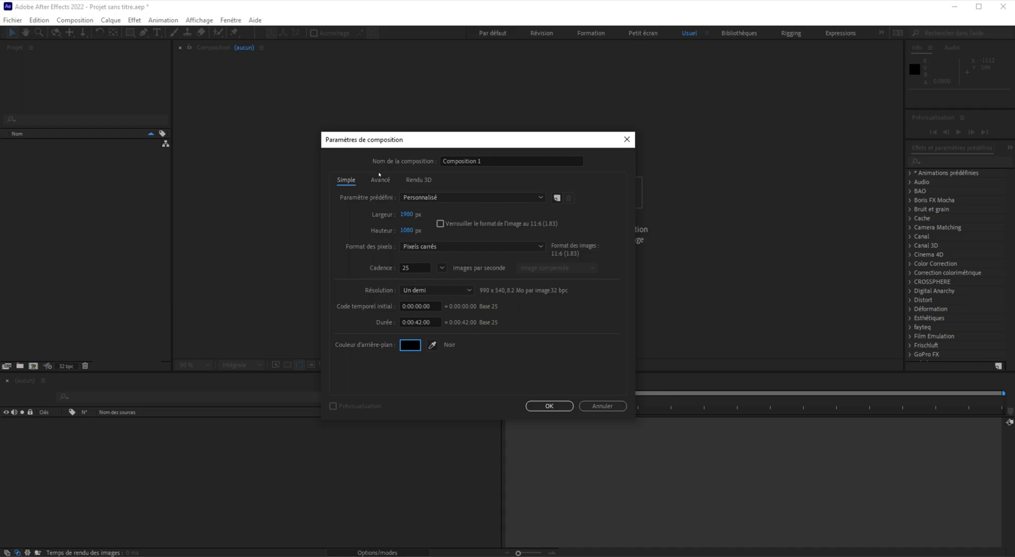
Step: Examine the composition's advanced settings and the available 3D rendering systems
{"action": "left_click", "coordinate": [391, 180]}
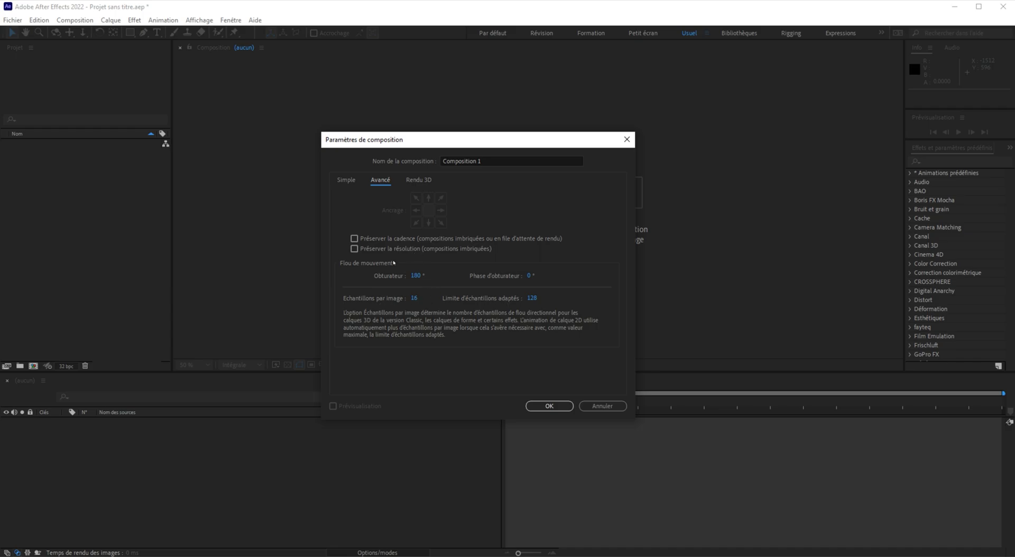
{"action": "left_click", "coordinate": [418, 180]}
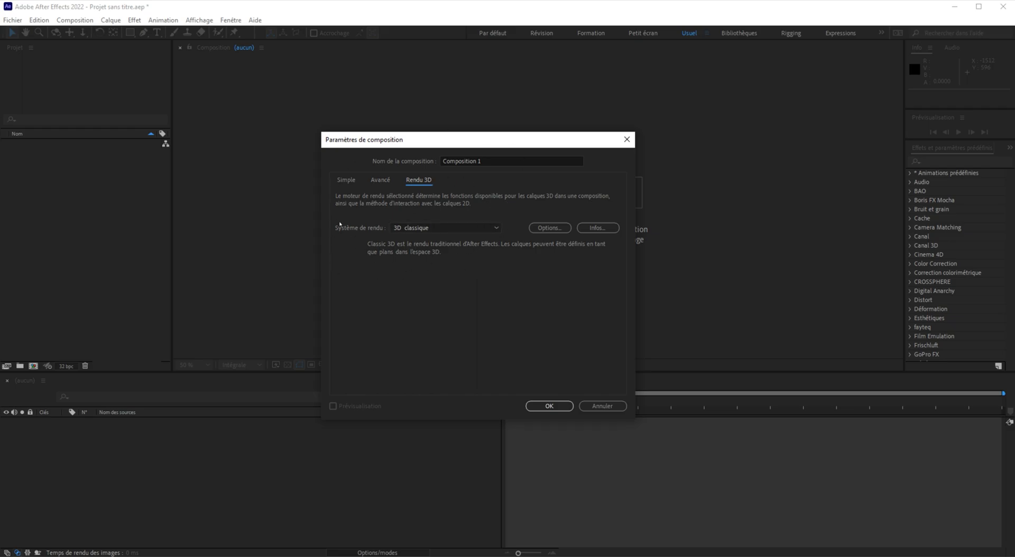
{"action": "left_click", "coordinate": [407, 228]}
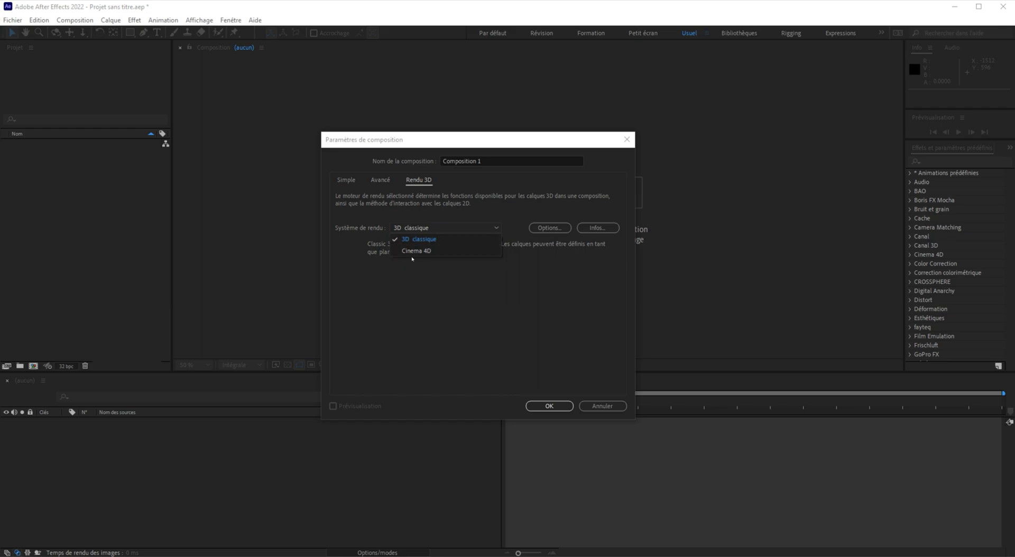
Step: Choose Taille de la composition as the shadow map resolution in the 3D classique renderer options
{"action": "left_click", "coordinate": [550, 228]}
{"action": "left_click", "coordinate": [532, 272]}
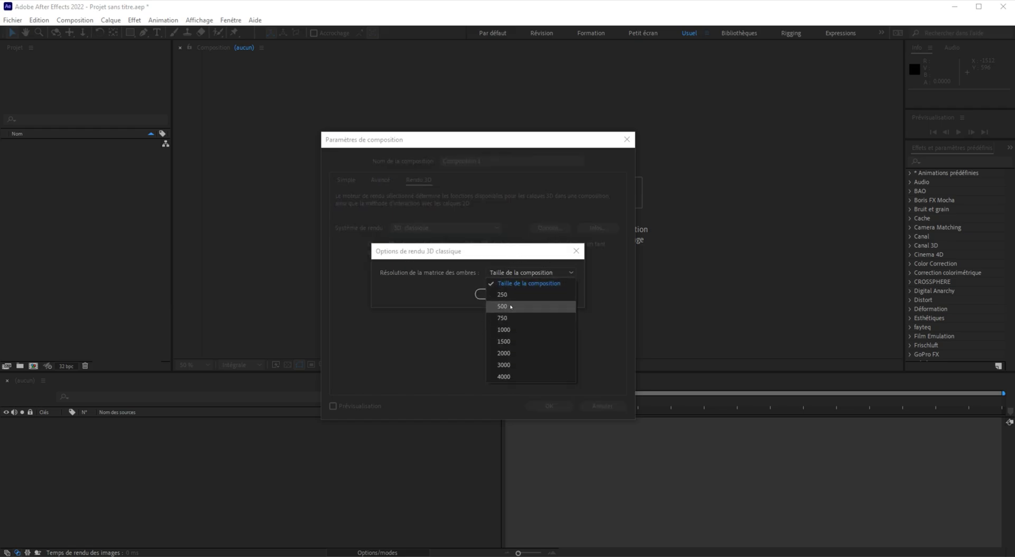
{"action": "left_click", "coordinate": [496, 274]}
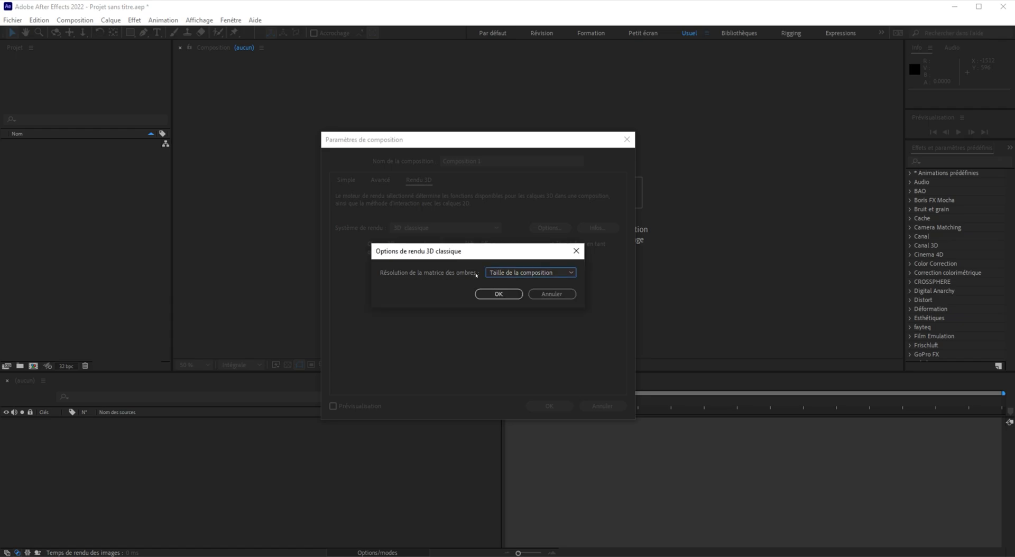
{"action": "left_click", "coordinate": [505, 273]}
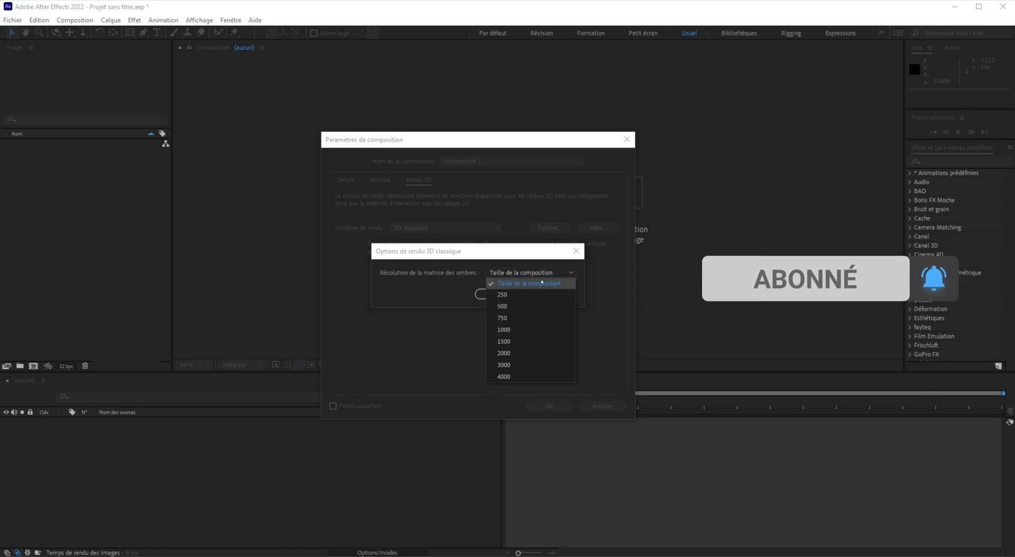
{"action": "left_click", "coordinate": [524, 284]}
{"action": "left_click", "coordinate": [515, 295]}
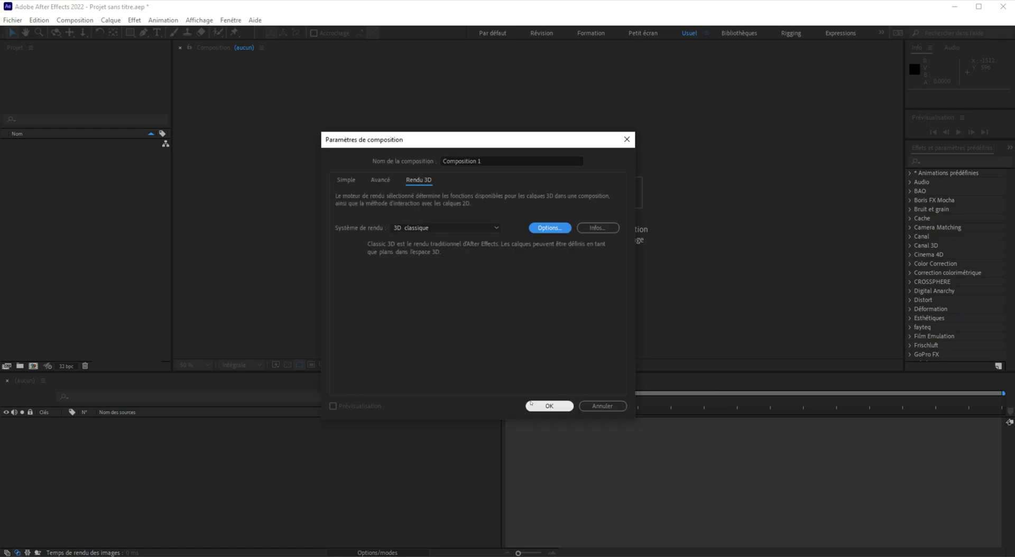
Step: Return to the basic composition settings and create the composition with them
{"action": "left_click", "coordinate": [346, 180]}
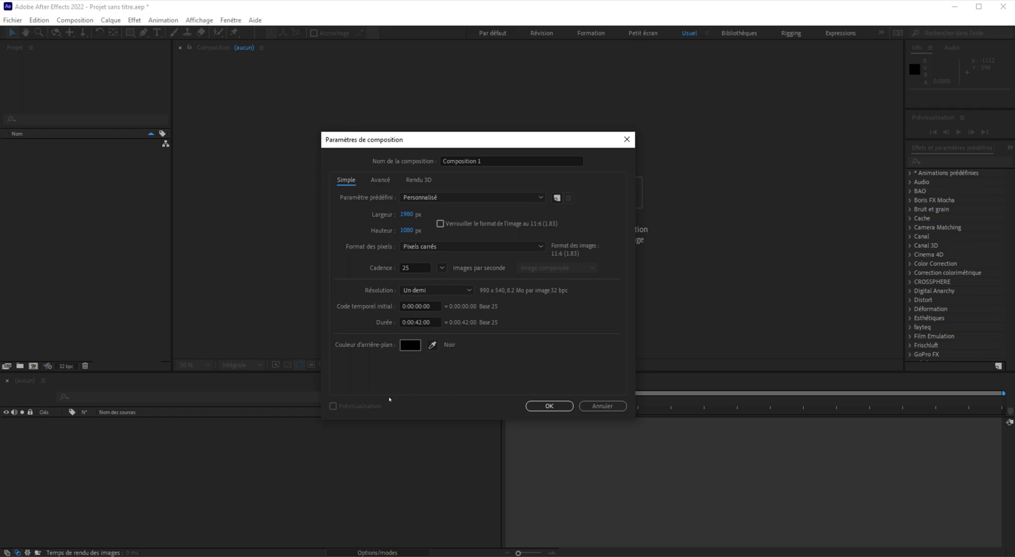
{"action": "left_click", "coordinate": [549, 406]}
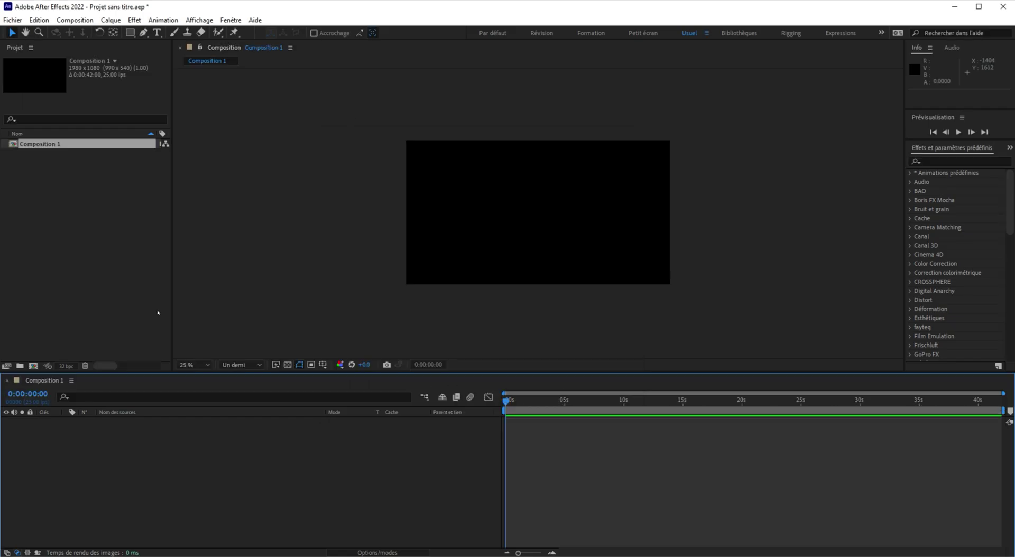